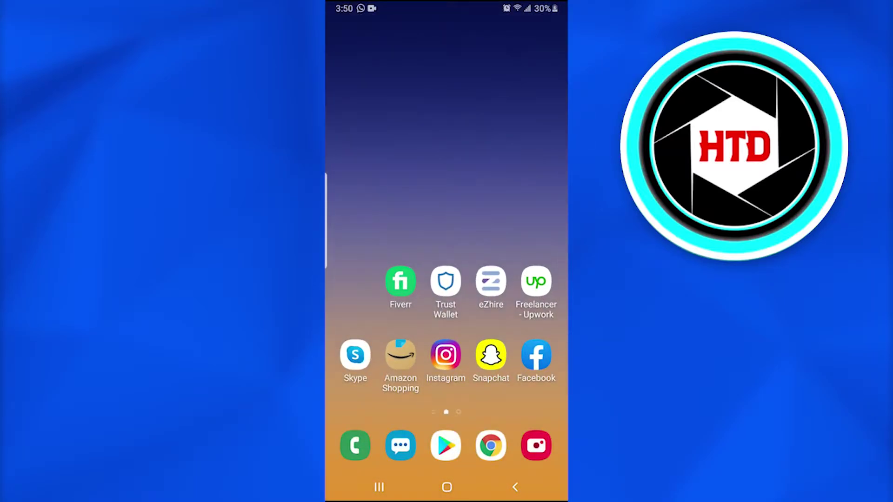
- Open the shared video post's editor from your Facebook profile, then leave without changes
click(536, 355)
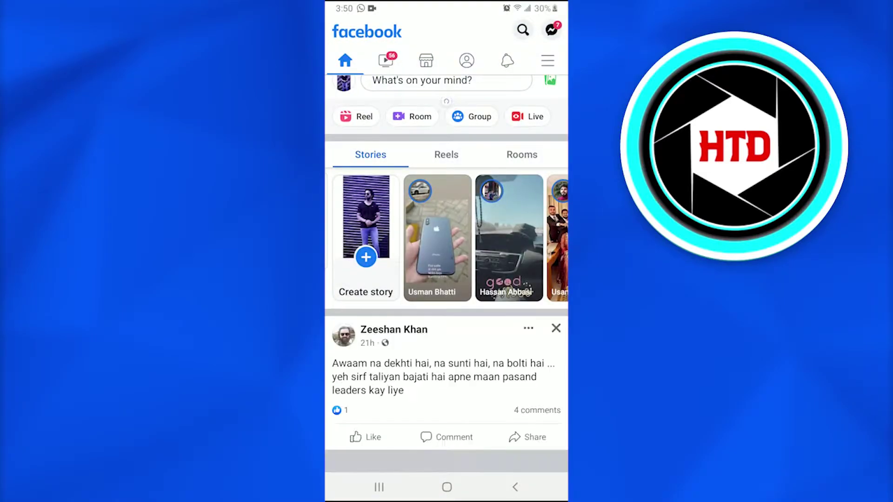
scroll(446, 279, down, 1)
scroll(447, 279, down, 3)
scroll(446, 279, up, 5)
click(467, 30)
scroll(447, 279, down, 1)
scroll(446, 279, down, 3)
scroll(446, 279, down, 6)
scroll(446, 279, down, 3)
scroll(447, 279, down, 2)
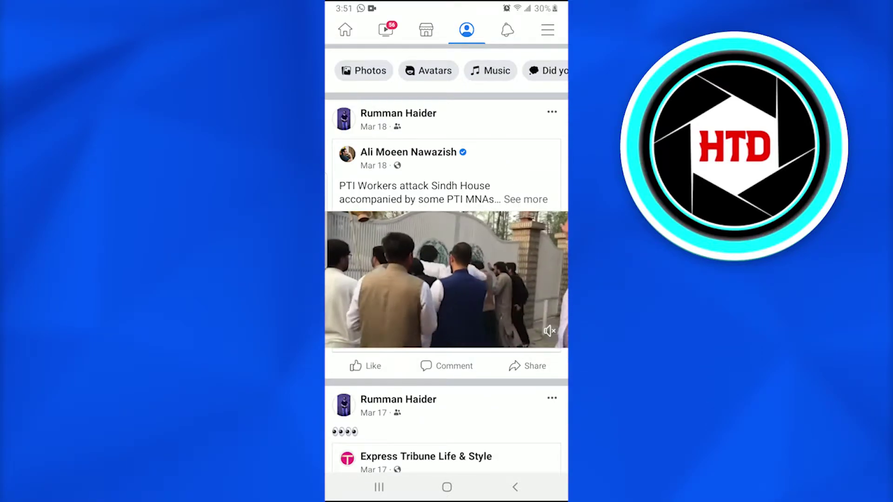
scroll(446, 279, up, 3)
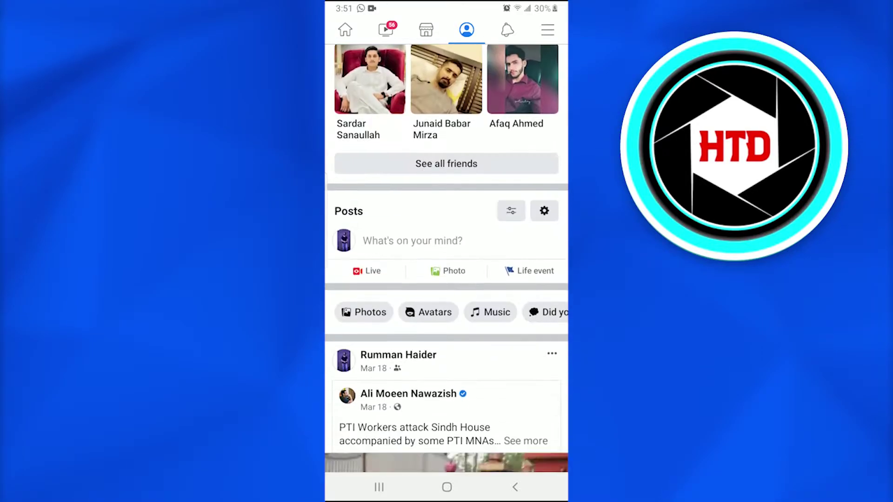
scroll(447, 280, down, 4)
scroll(446, 279, up, 2)
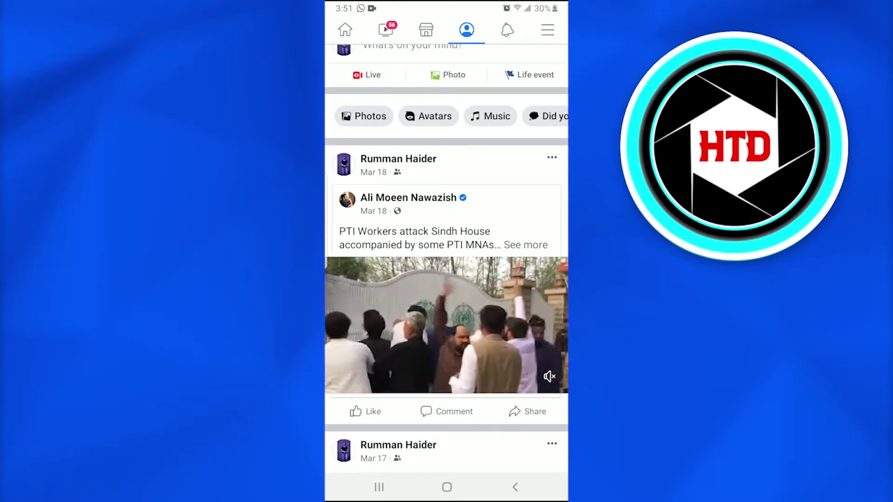
scroll(447, 280, down, 1)
scroll(447, 279, down, 1)
scroll(446, 279, up, 3)
click(552, 291)
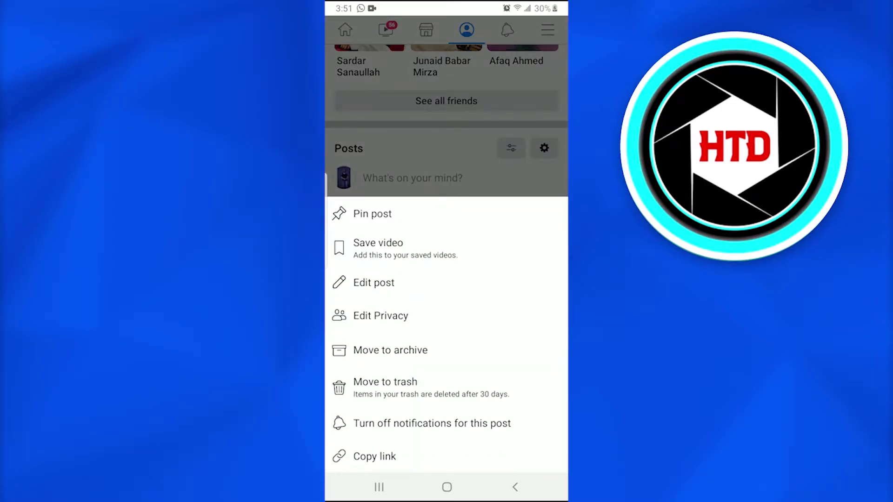
click(375, 282)
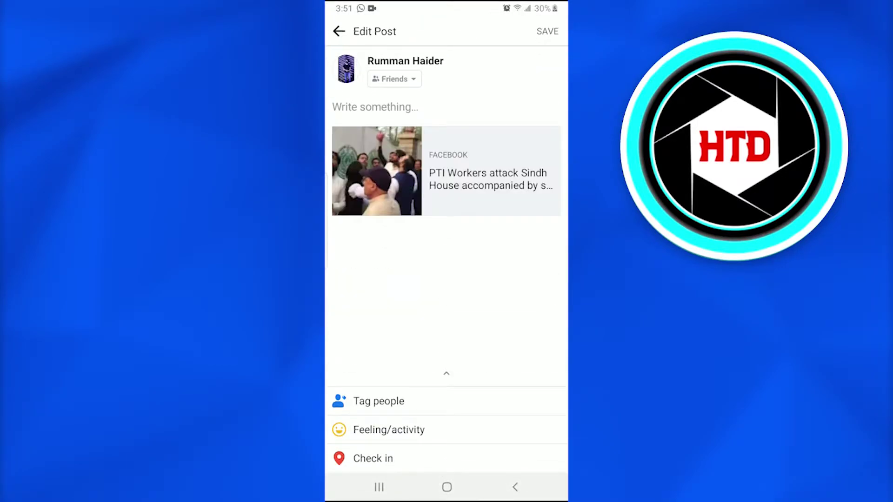
click(515, 487)
- Return to the phone's home screen and browse the app drawer for Creator Studio
click(447, 487)
drag(447, 391, 447, 174)
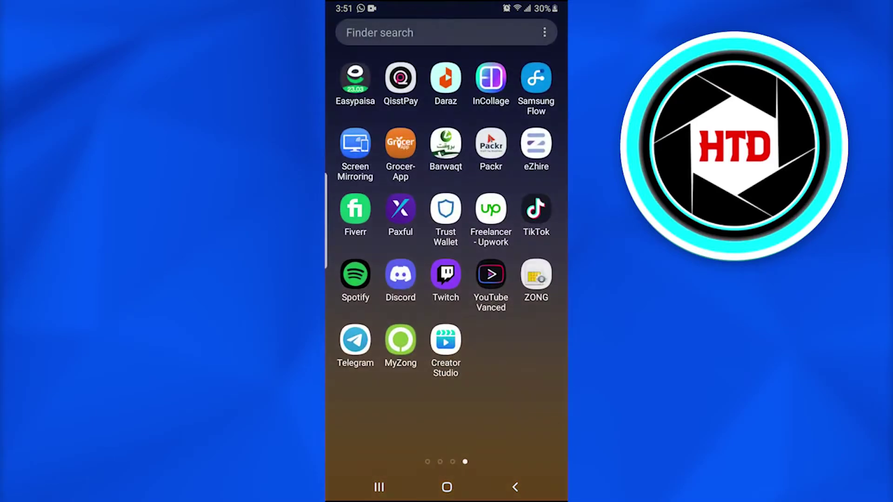
drag(363, 244, 545, 244)
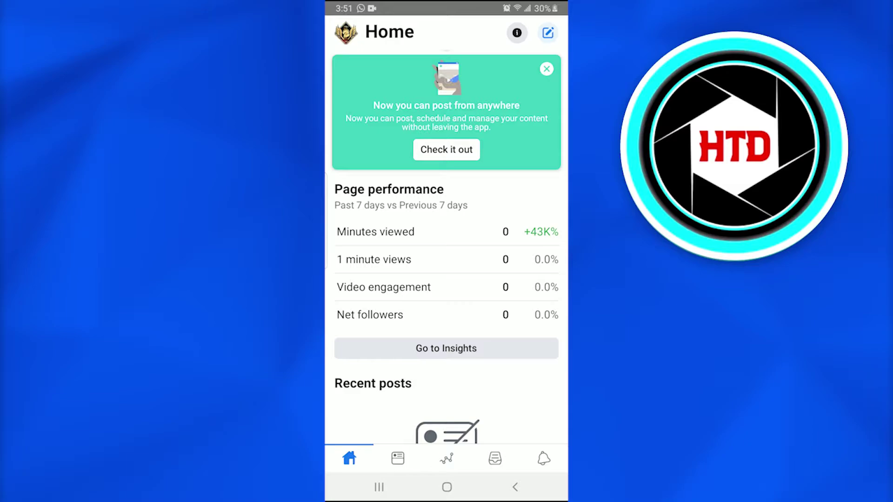
scroll(446, 252, down, 5)
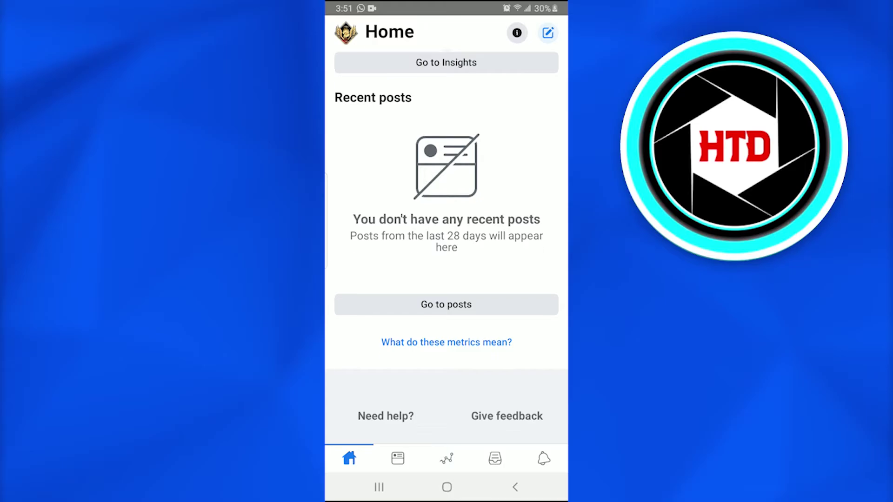
scroll(446, 251, up, 3)
scroll(447, 252, down, 3)
- Switch between the Posts list and the Home overview in Creator Studio, ending on Home
click(398, 458)
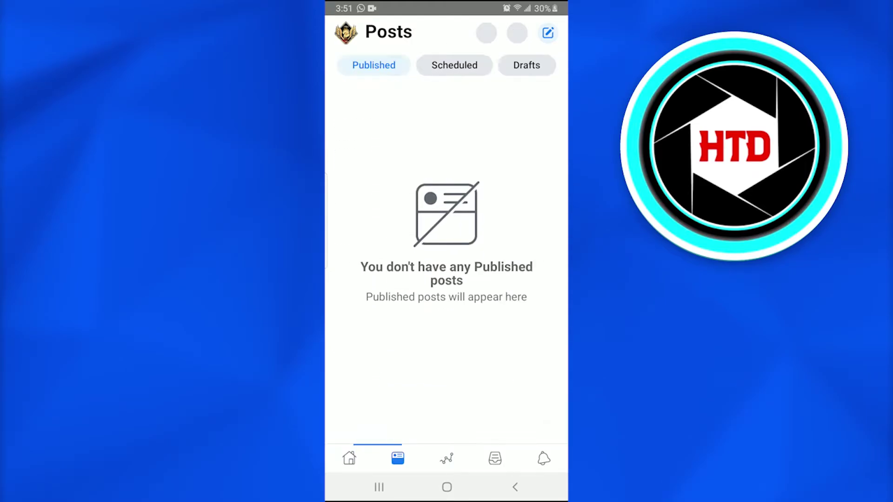
click(349, 458)
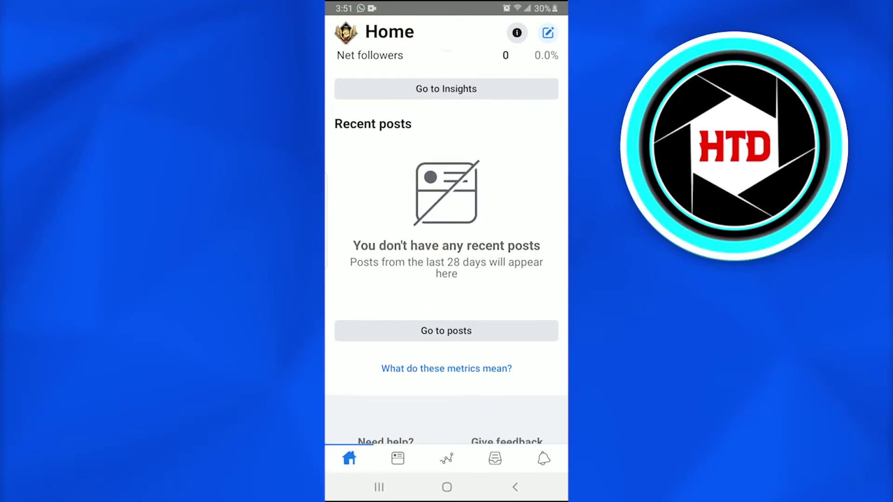
click(397, 458)
click(349, 458)
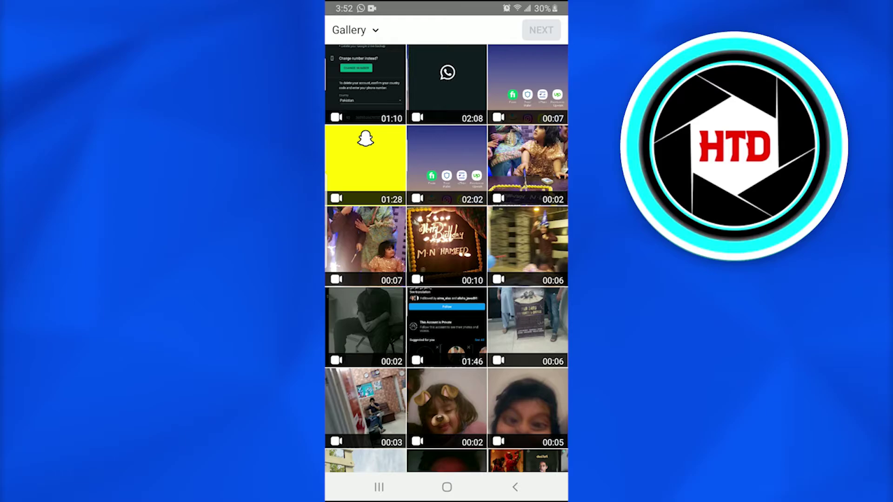
- Select the video clip for the post and play its preview on the details screen
click(365, 327)
click(540, 30)
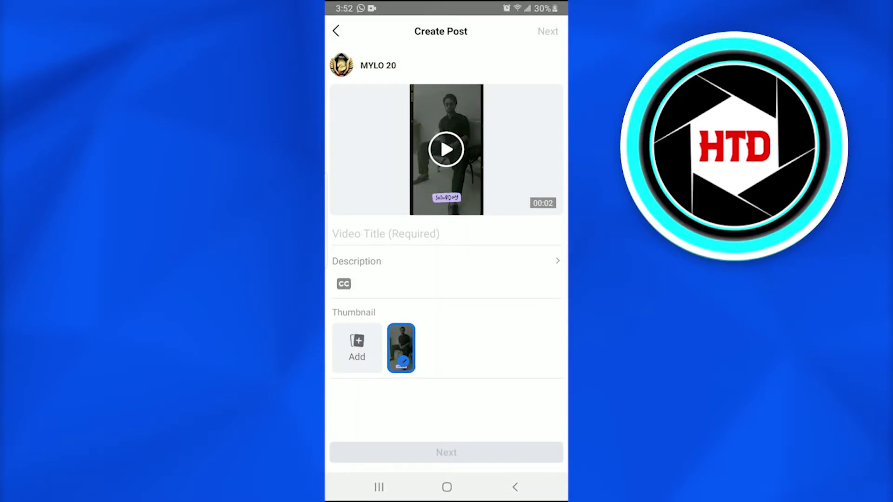
click(446, 149)
- Enter the title 'Rumman haider' and the description 'This is me' with an emoji
click(445, 233)
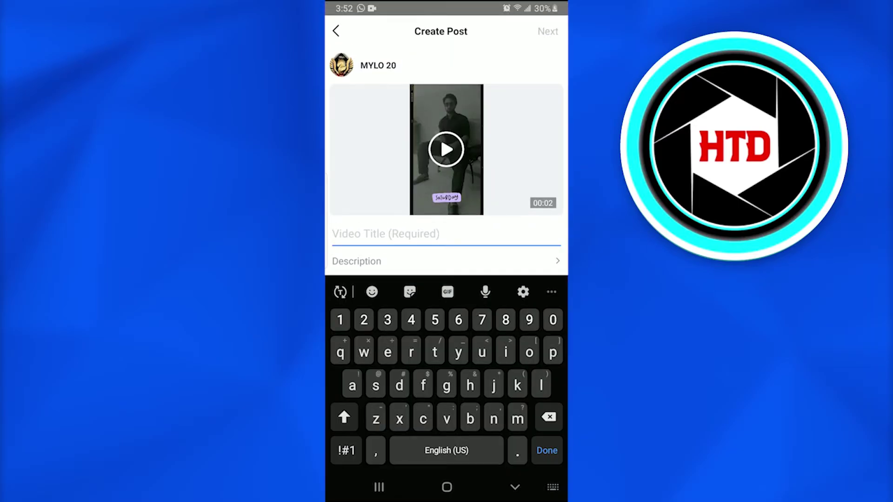
text(Rumman haider)
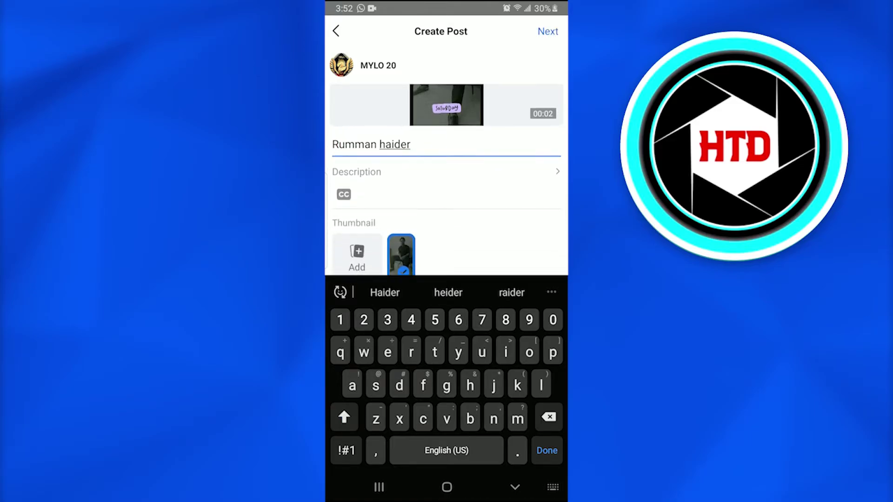
click(419, 172)
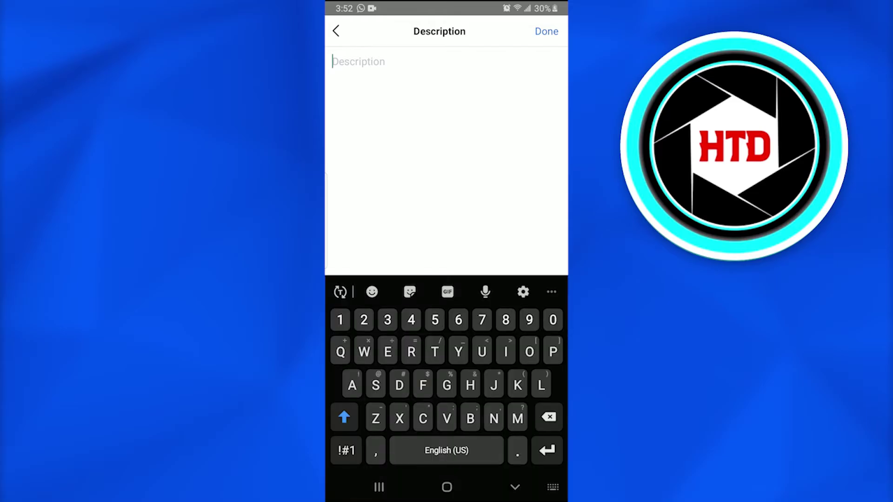
text(This is me)
click(371, 292)
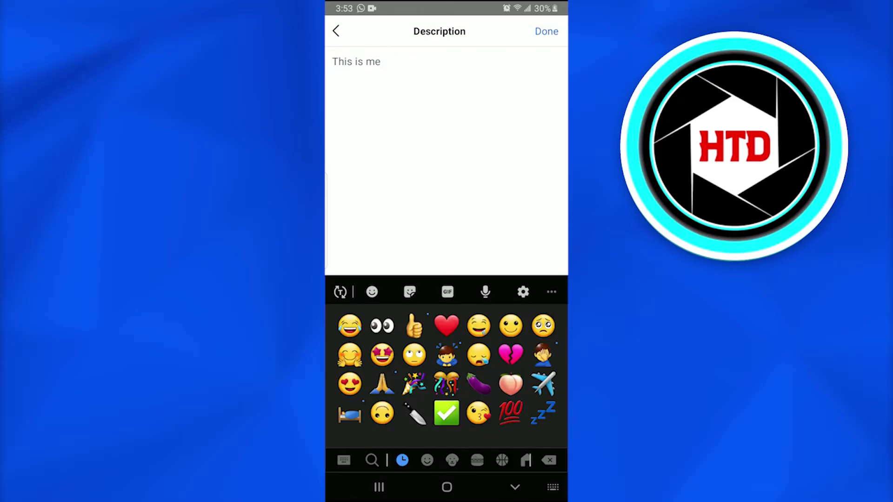
click(350, 354)
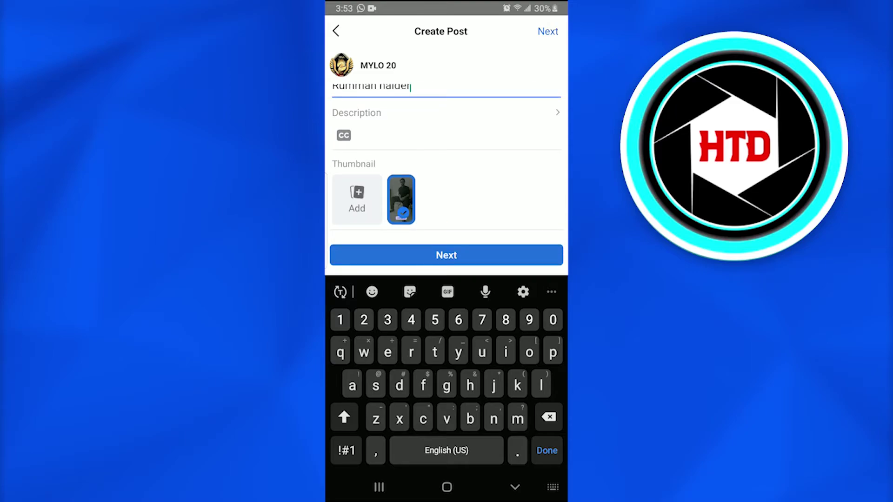
- Upload the photo of the man in sunglasses as the custom thumbnail
click(356, 199)
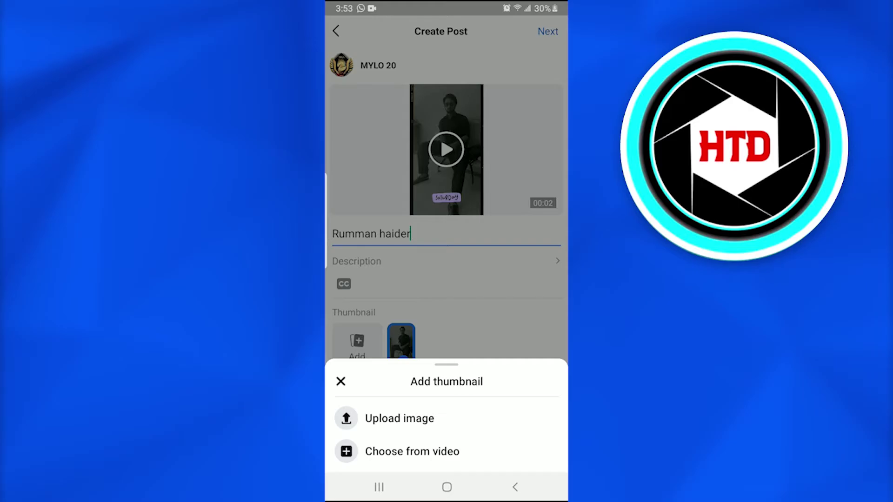
click(399, 418)
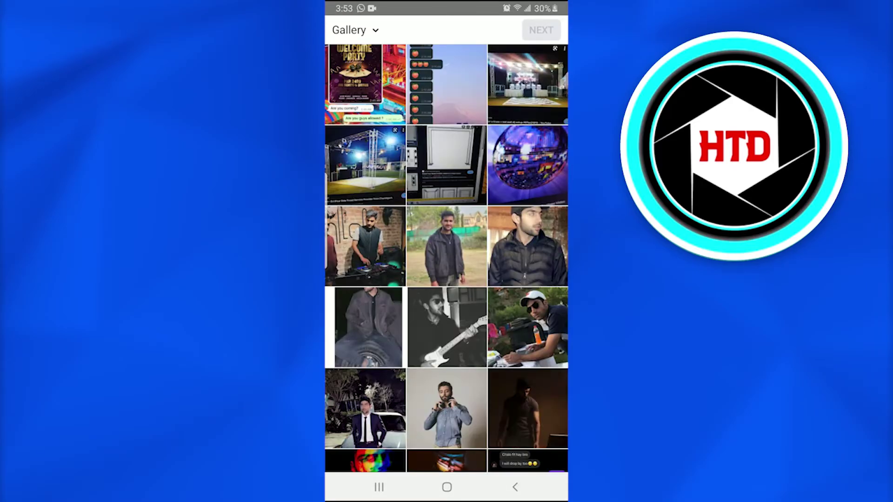
scroll(446, 259, down, 10)
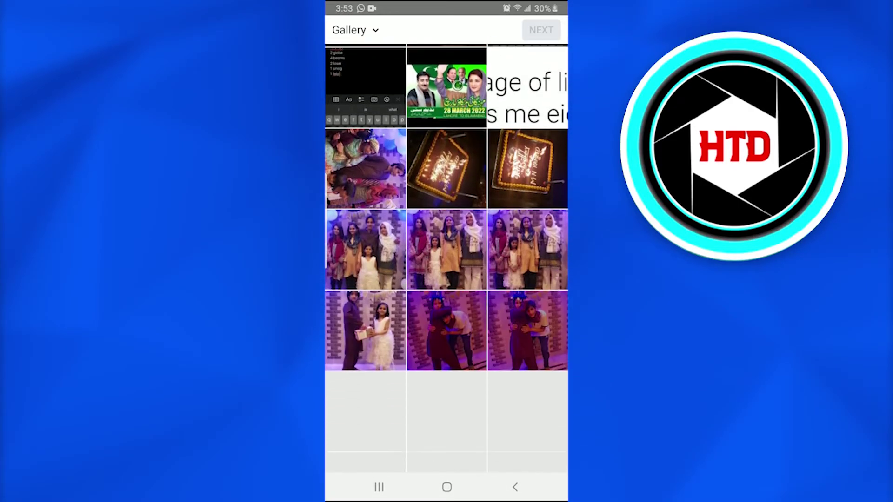
scroll(447, 259, down, 5)
scroll(446, 258, down, 5)
scroll(447, 258, down, 5)
scroll(447, 259, down, 5)
scroll(446, 259, down, 3)
scroll(447, 258, down, 3)
scroll(447, 258, down, 3)
scroll(446, 258, down, 3)
scroll(447, 259, down, 5)
scroll(447, 259, down, 3)
click(365, 135)
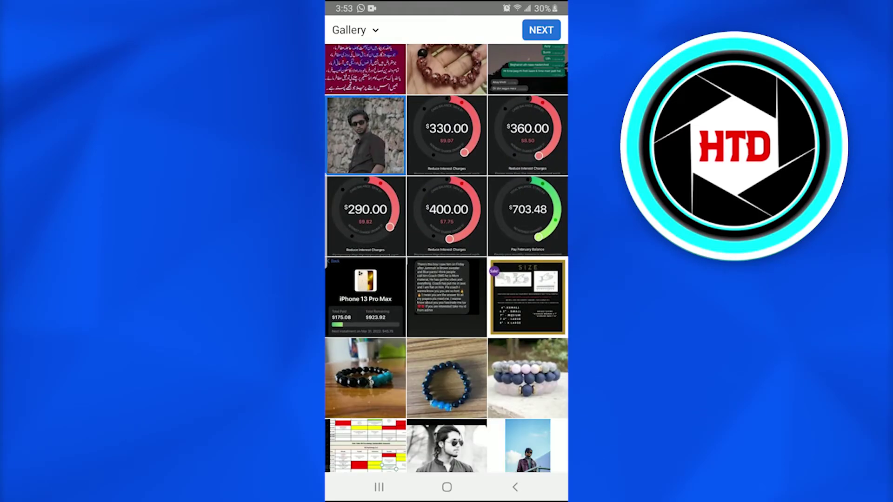
click(541, 29)
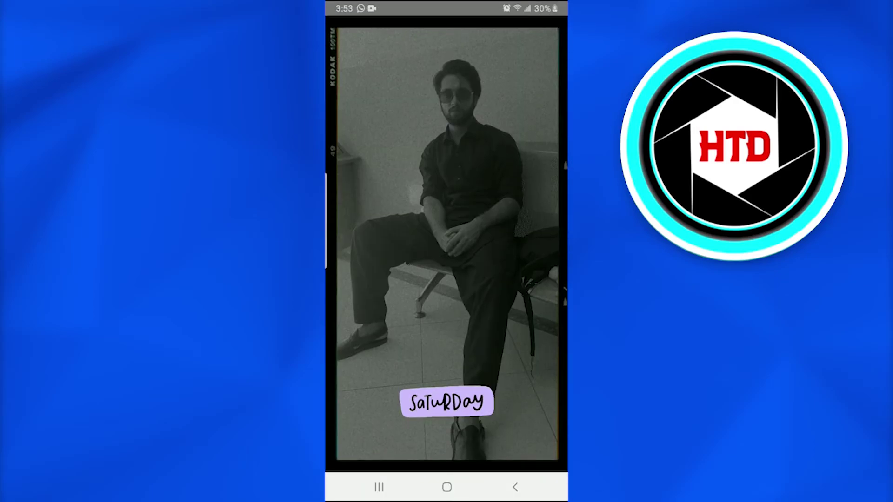
click(515, 487)
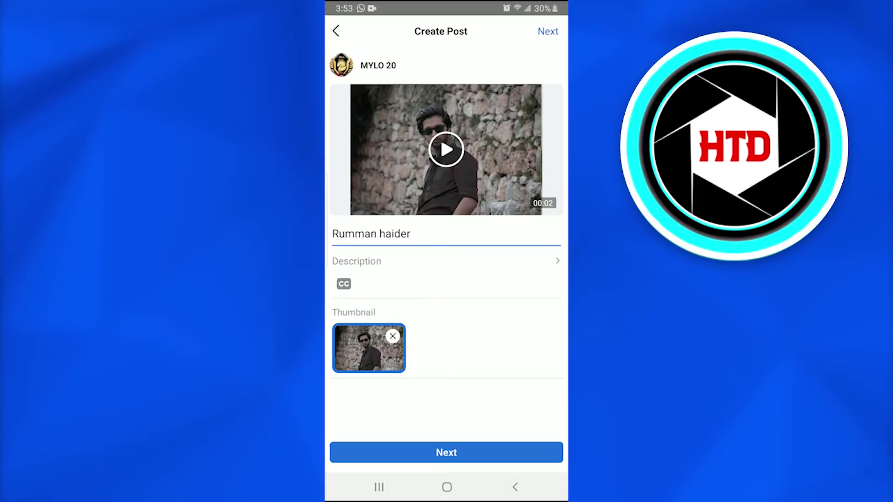
- Replace the uploaded thumbnail with the video frame at 00:01
click(393, 336)
click(357, 343)
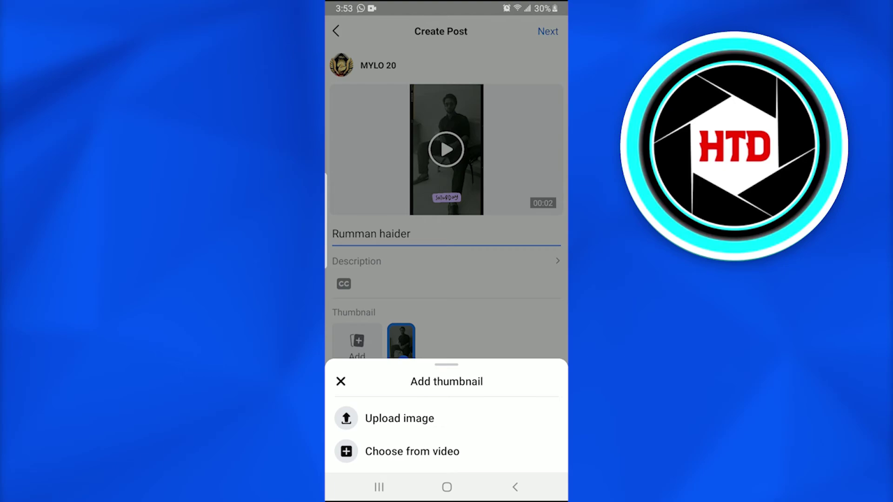
click(411, 452)
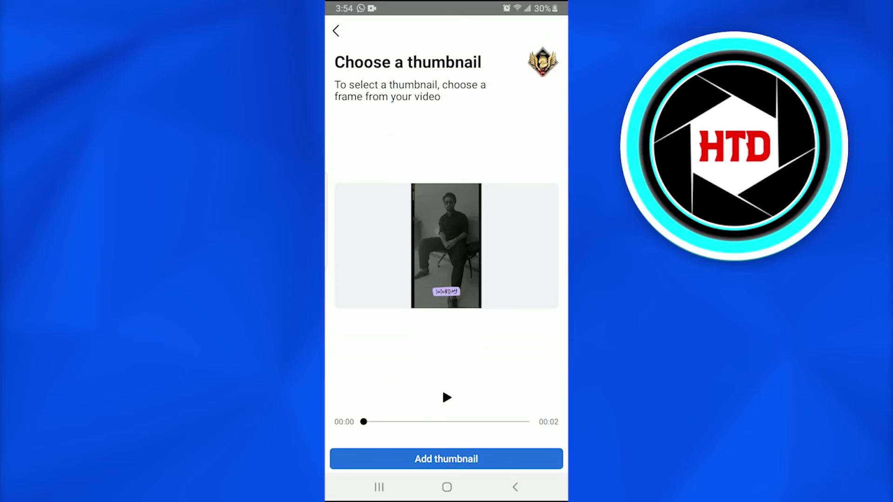
drag(363, 421, 456, 421)
click(446, 458)
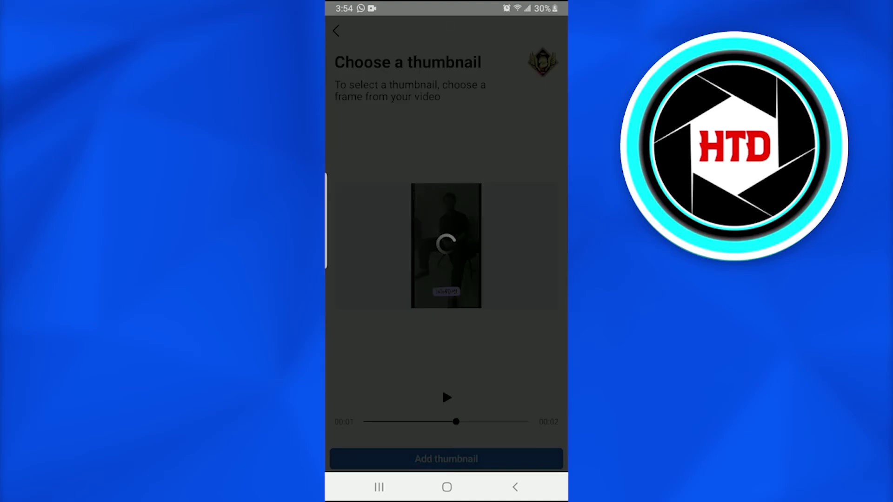